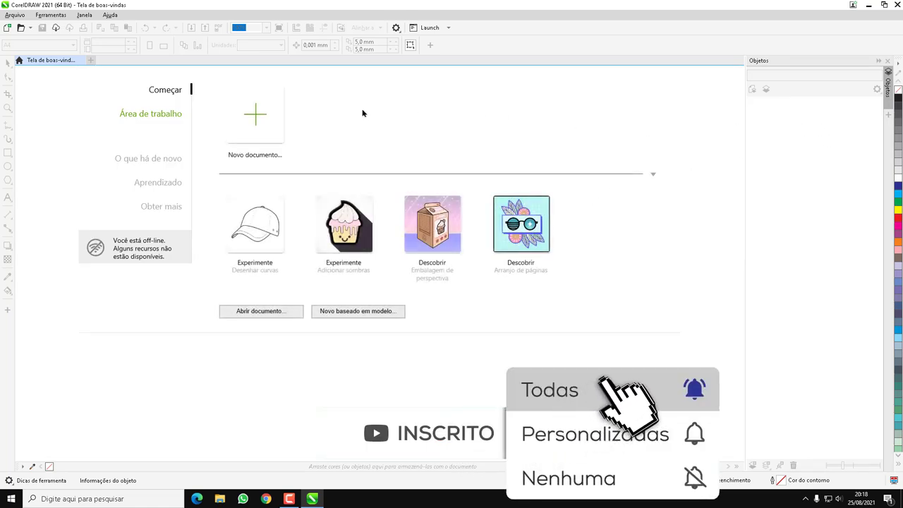
# Create a new A4 document with the default settings and draw a rectangle about 121 by 110 mm on the page.
pyautogui.click(265, 114)
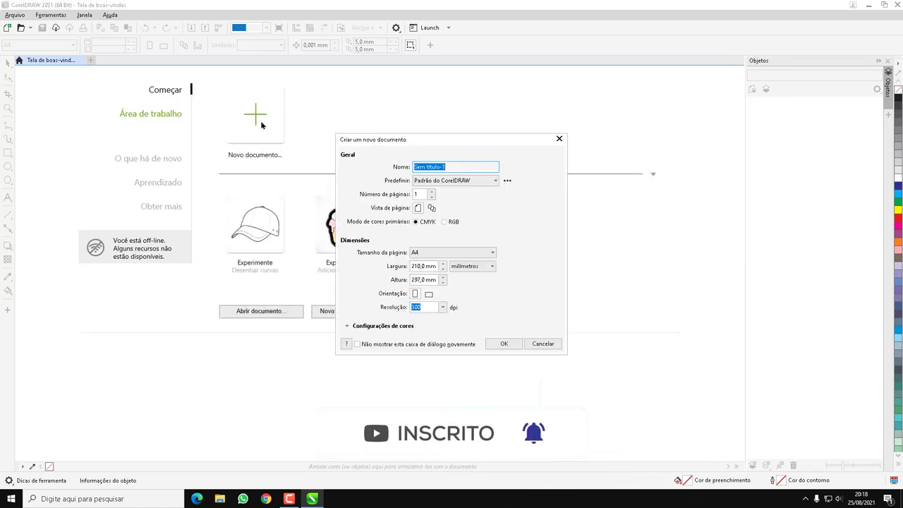
pyautogui.click(504, 345)
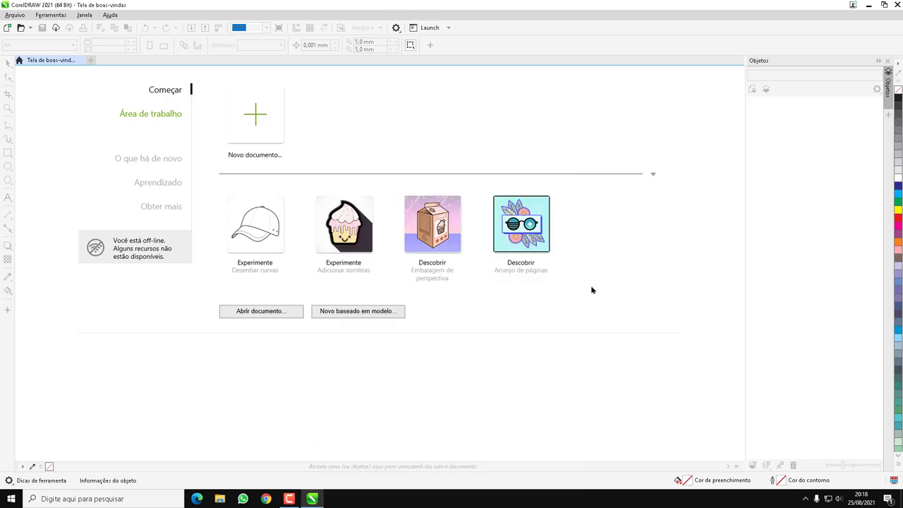
pyautogui.click(8, 152)
pyautogui.moveTo(301, 176); pyautogui.dragTo(421, 284)
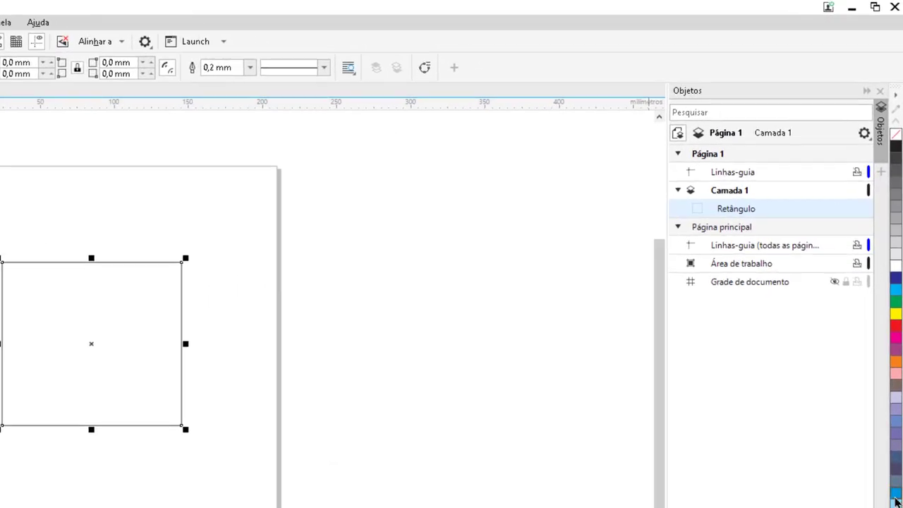
# Fill the rectangle with Azul-celeste, and change the fill to its neighbouring shade C:71 M:22 Y:0 K:0.
pyautogui.click(896, 498)
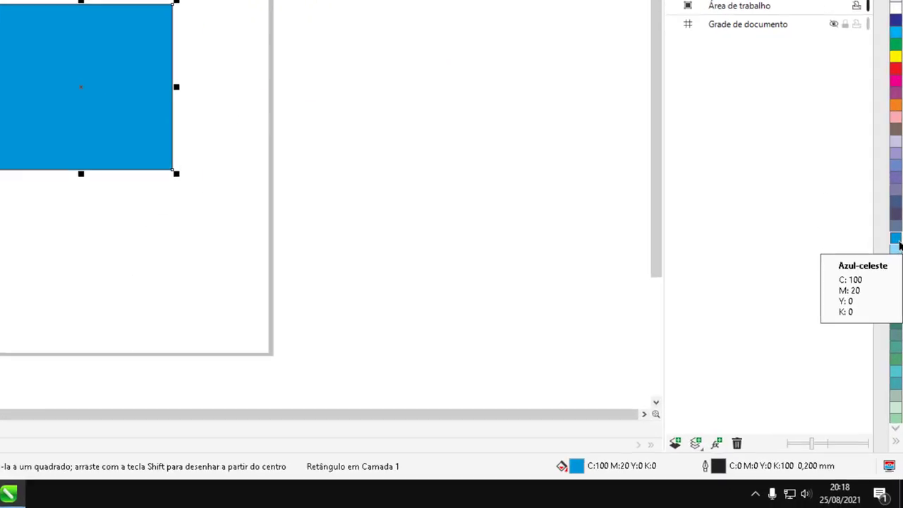
pyautogui.click(896, 498)
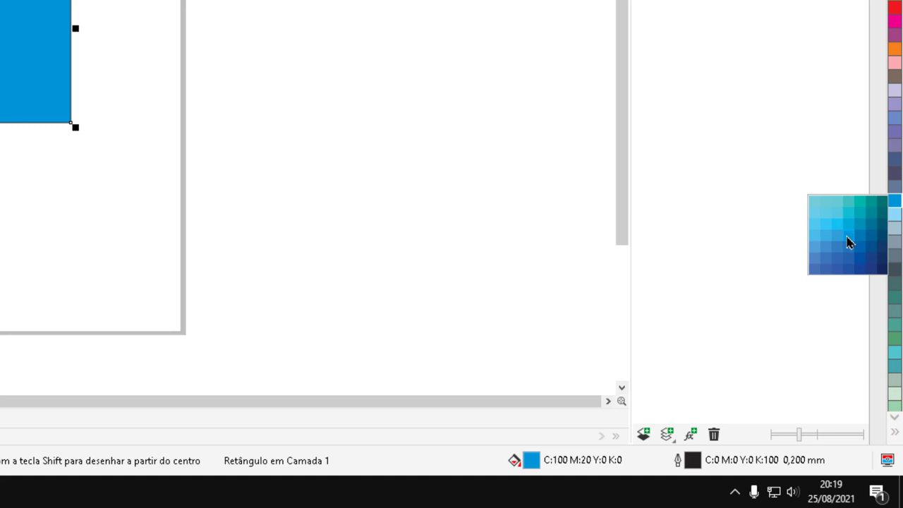
pyautogui.click(838, 238)
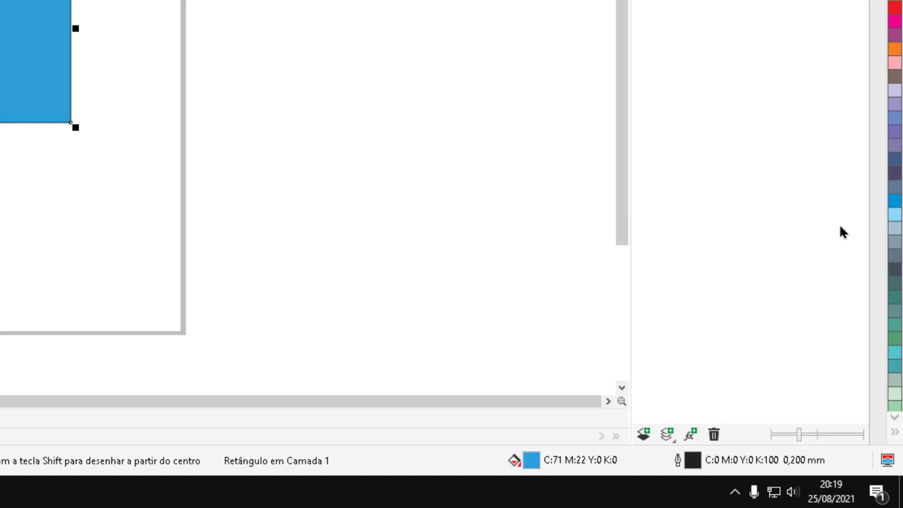
pyautogui.click(894, 203)
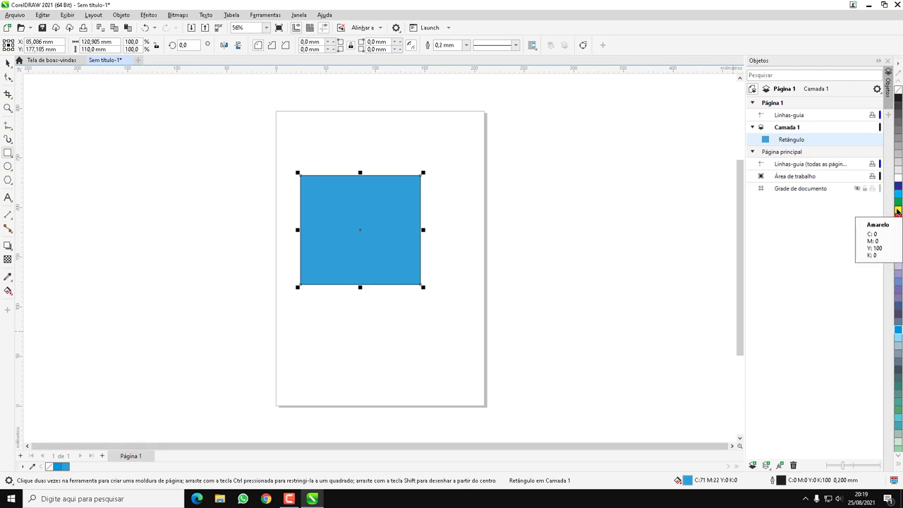
pyautogui.click(898, 211)
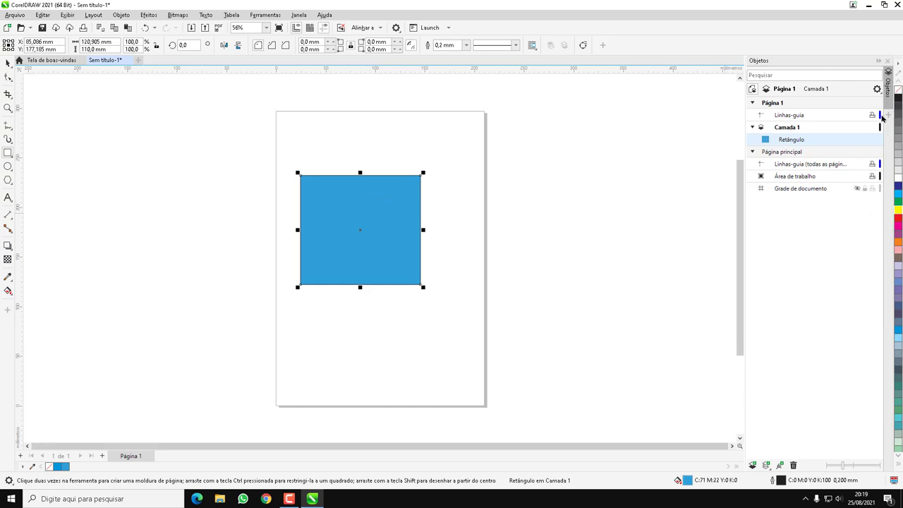
# Look through the further colours of the default palette beyond those currently displayed.
pyautogui.click(9, 63)
pyautogui.click(899, 456)
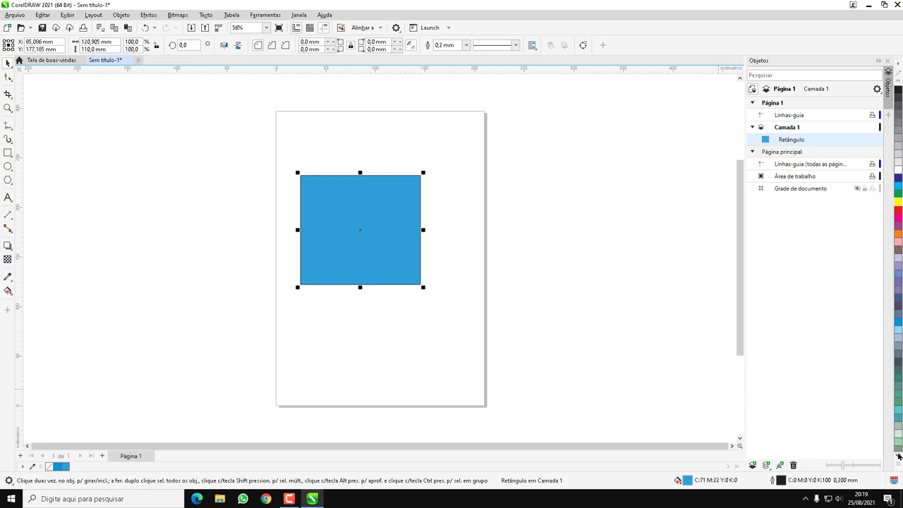
pyautogui.click(899, 457)
pyautogui.click(898, 456)
pyautogui.click(898, 457)
pyautogui.click(899, 456)
pyautogui.click(899, 457)
pyautogui.click(899, 456)
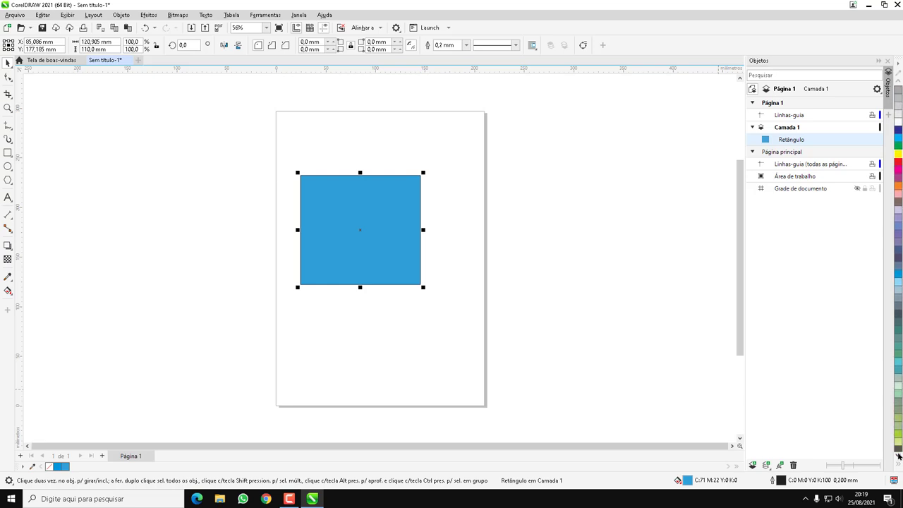
pyautogui.click(899, 457)
pyautogui.click(899, 457)
pyautogui.click(899, 456)
pyautogui.click(899, 457)
pyautogui.click(899, 456)
pyautogui.click(899, 457)
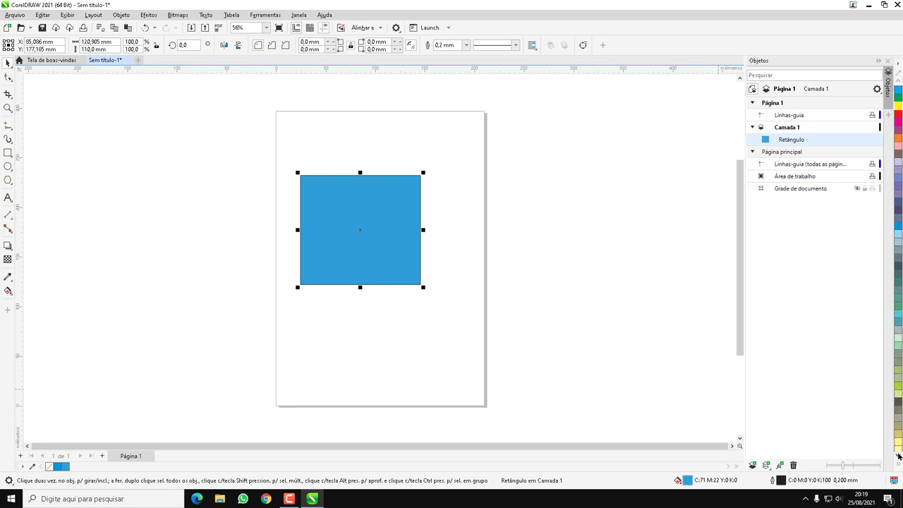
pyautogui.click(899, 456)
pyautogui.click(898, 456)
pyautogui.click(899, 456)
pyautogui.click(899, 456)
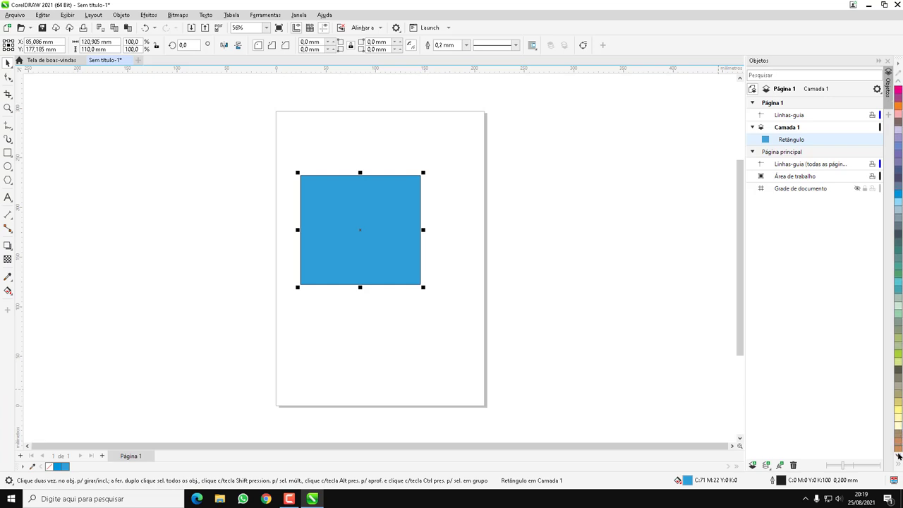
pyautogui.click(899, 456)
pyautogui.click(898, 456)
pyautogui.click(899, 456)
pyautogui.click(899, 456)
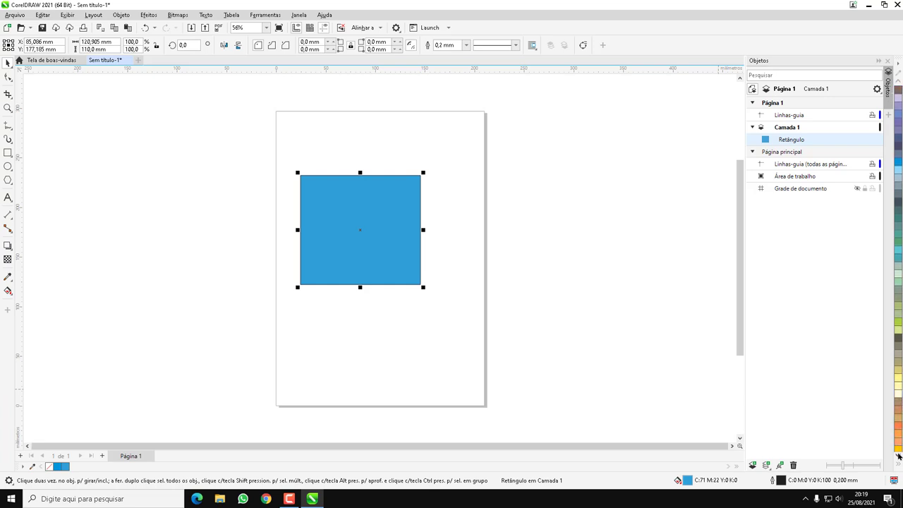
pyautogui.click(899, 457)
pyautogui.click(899, 456)
pyautogui.click(899, 457)
pyautogui.click(898, 457)
pyautogui.click(898, 456)
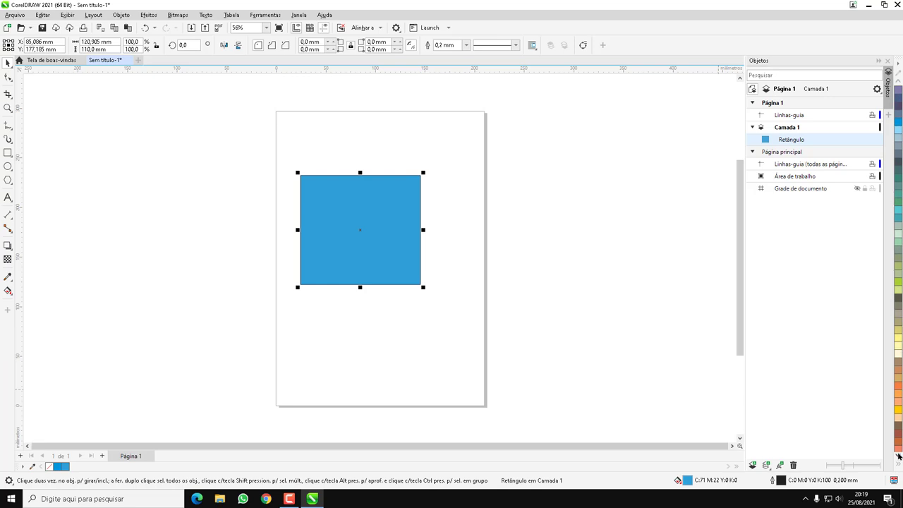
pyautogui.click(899, 456)
pyautogui.click(899, 456)
pyautogui.click(898, 457)
pyautogui.click(899, 456)
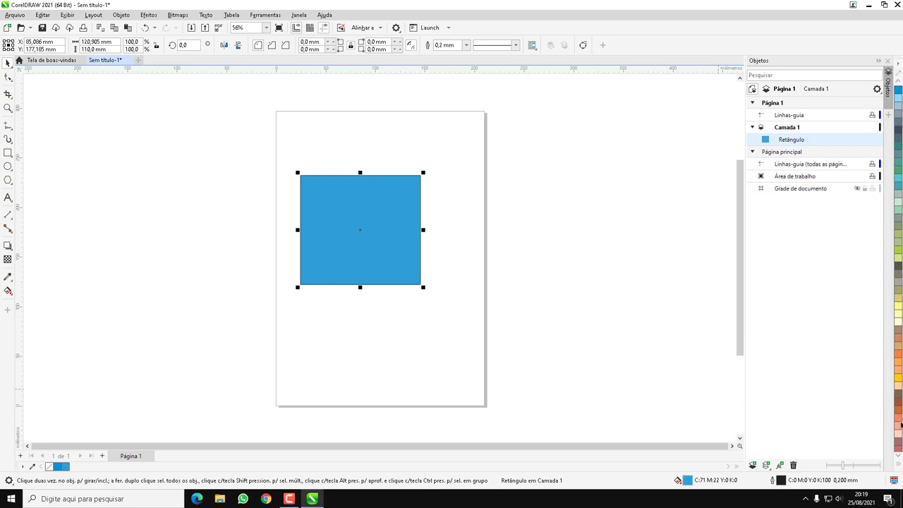
# View the default palette expanded with its full set of swatches, and collapse it again.
pyautogui.click(898, 467)
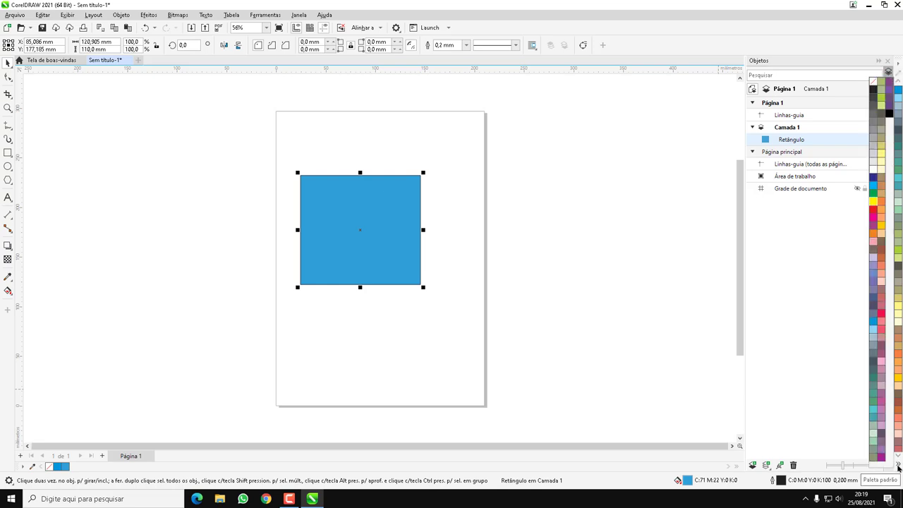
pyautogui.click(899, 467)
pyautogui.click(898, 467)
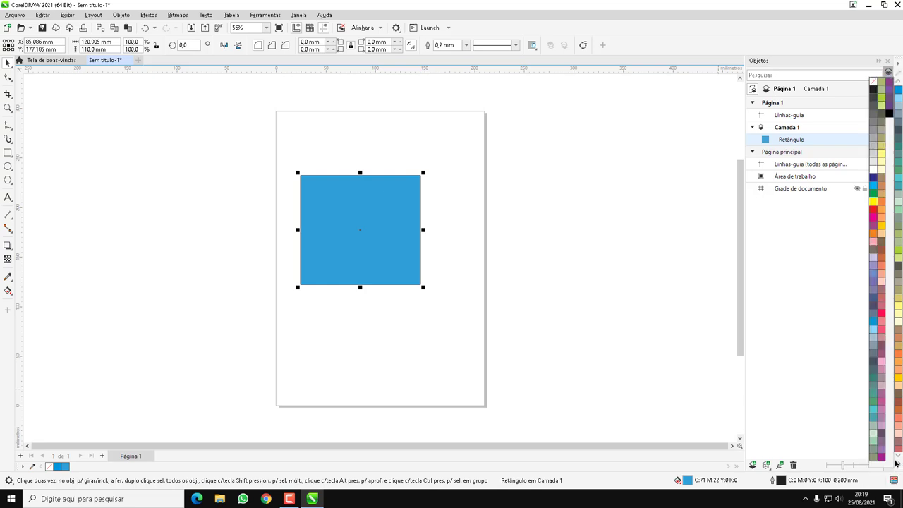
pyautogui.click(899, 467)
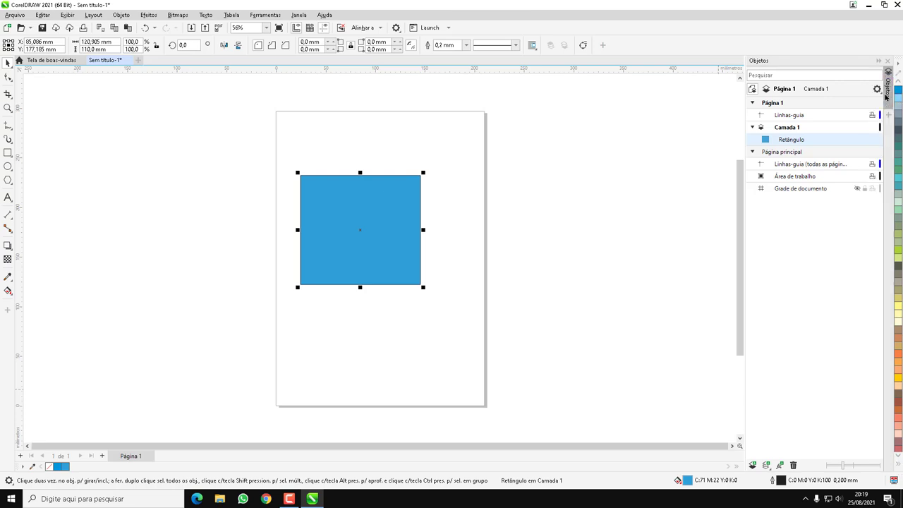
# Close the Objetos docker and the default colour palette.
pyautogui.click(889, 60)
pyautogui.click(898, 65)
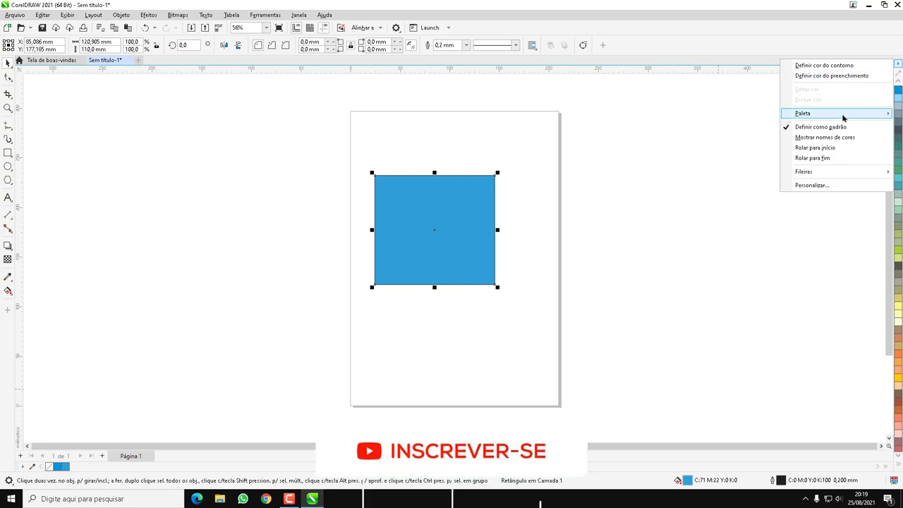
pyautogui.moveTo(804, 114)
pyautogui.click(706, 125)
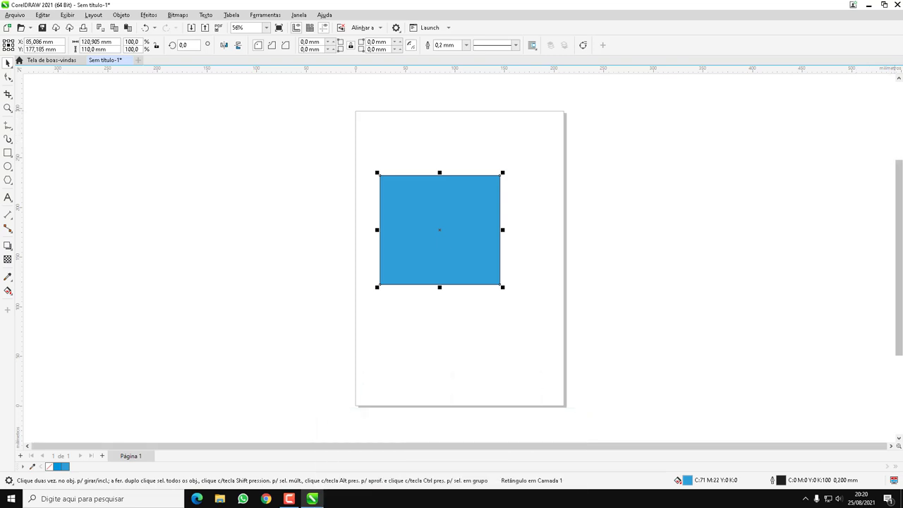
# Show the Paleta padrão colour palette in the workspace again.
pyautogui.click(299, 16)
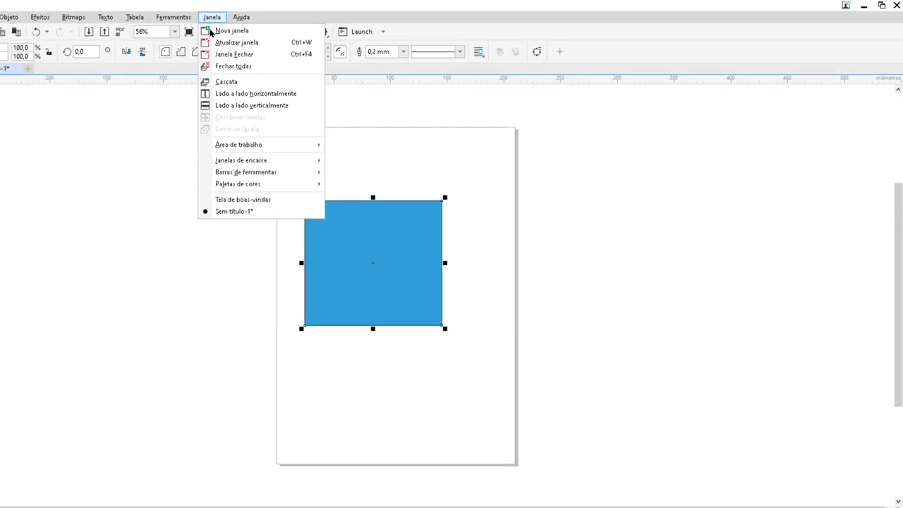
pyautogui.moveTo(286, 166)
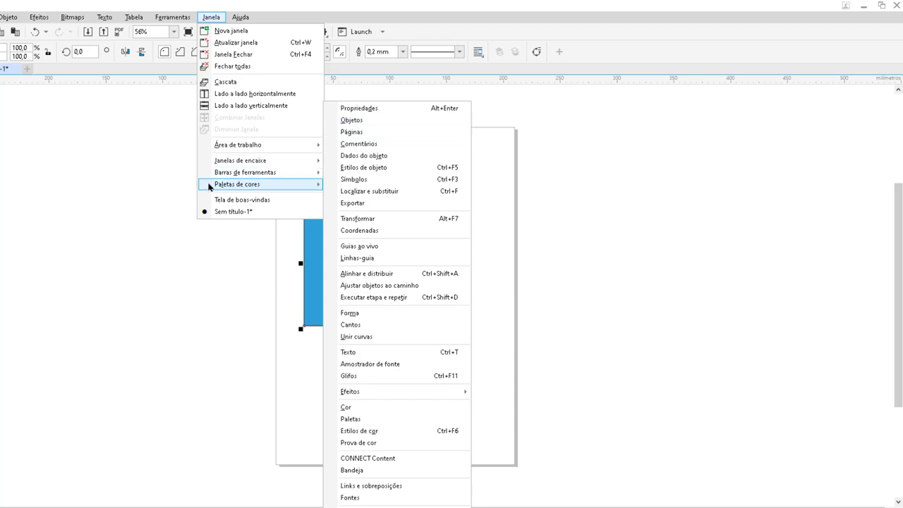
pyautogui.moveTo(222, 188)
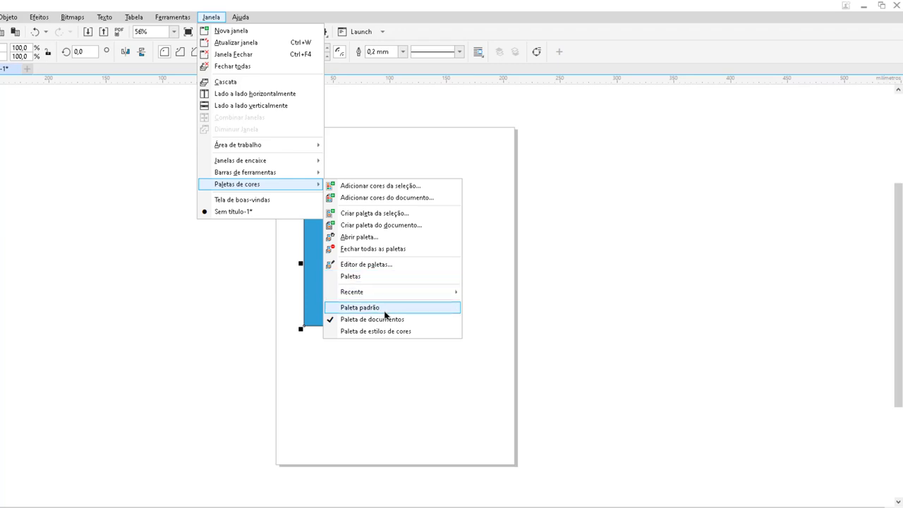
pyautogui.moveTo(377, 300)
pyautogui.click(374, 309)
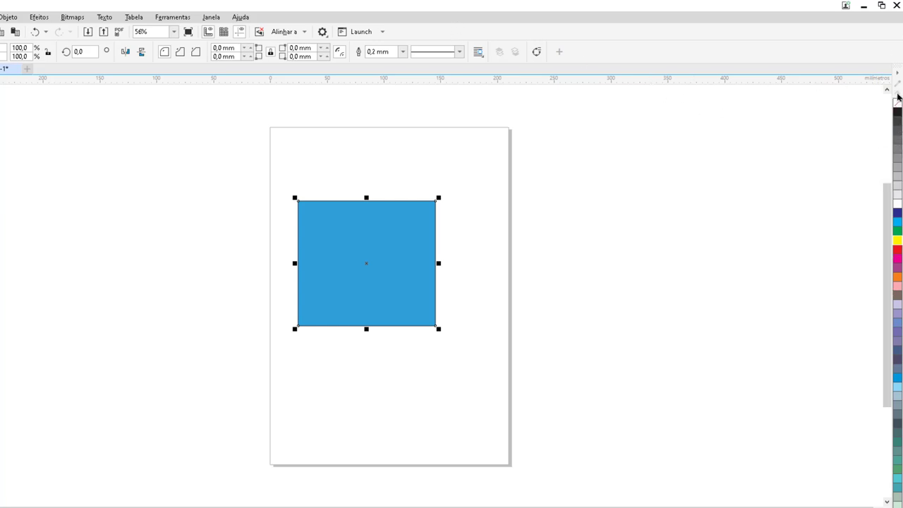
pyautogui.click(206, 19)
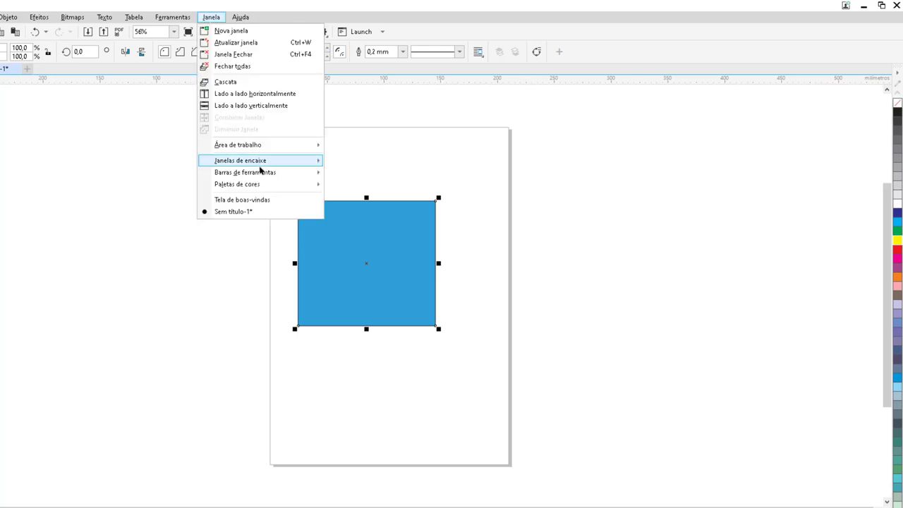
pyautogui.moveTo(264, 188)
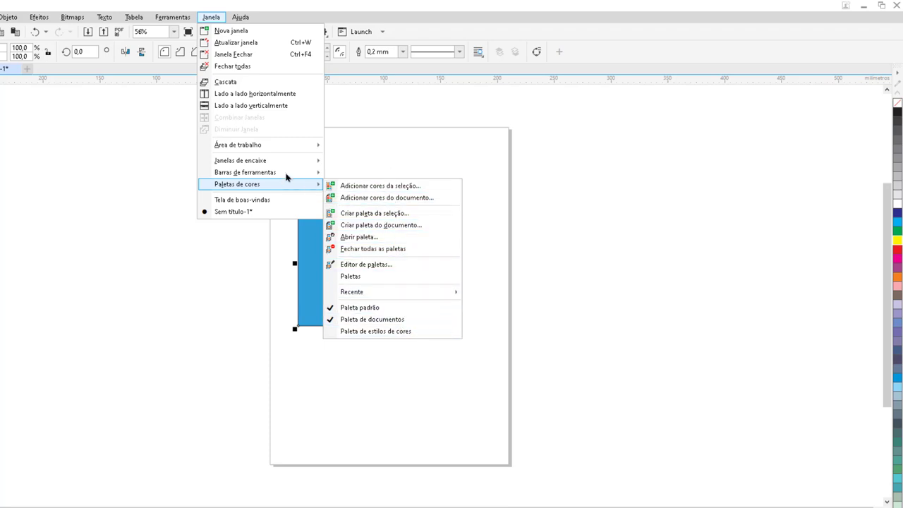
pyautogui.moveTo(321, 141)
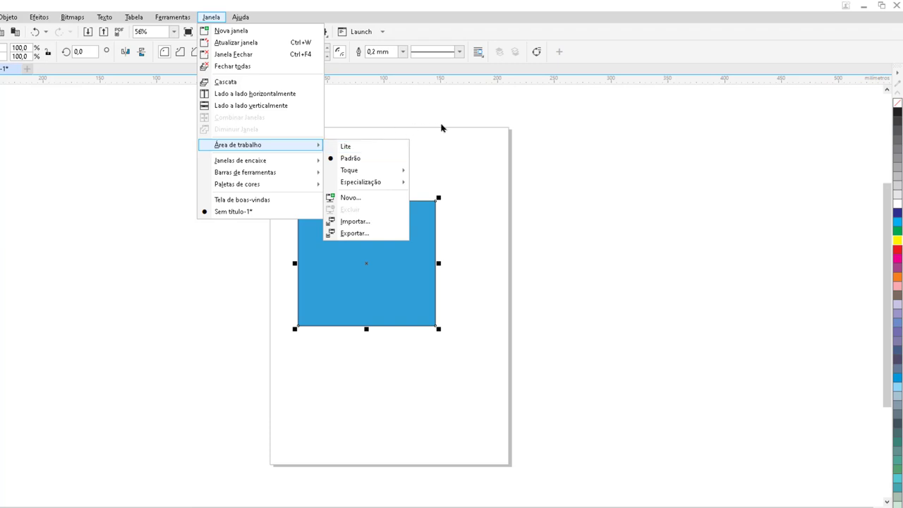
pyautogui.press('Escape')
pyautogui.press('Escape')
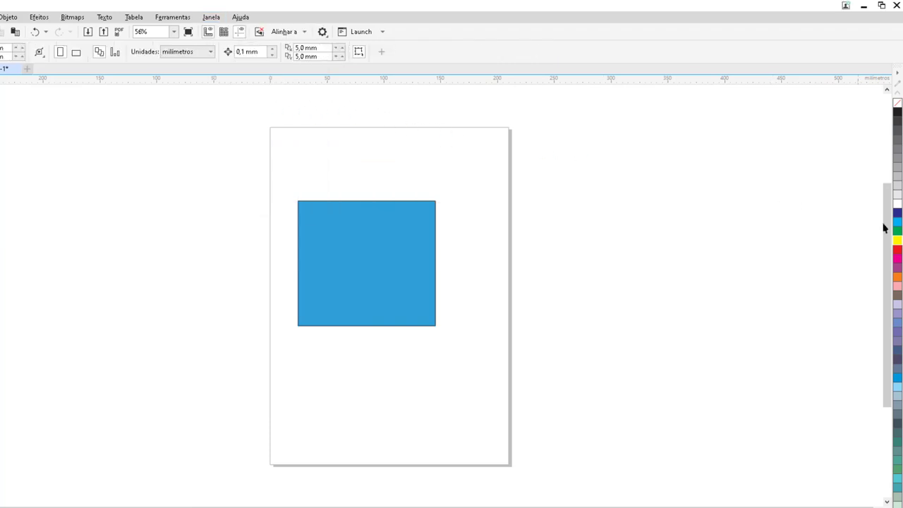
# Close the default colour palette and open the Paletas docker with the palette libraries.
pyautogui.click(898, 73)
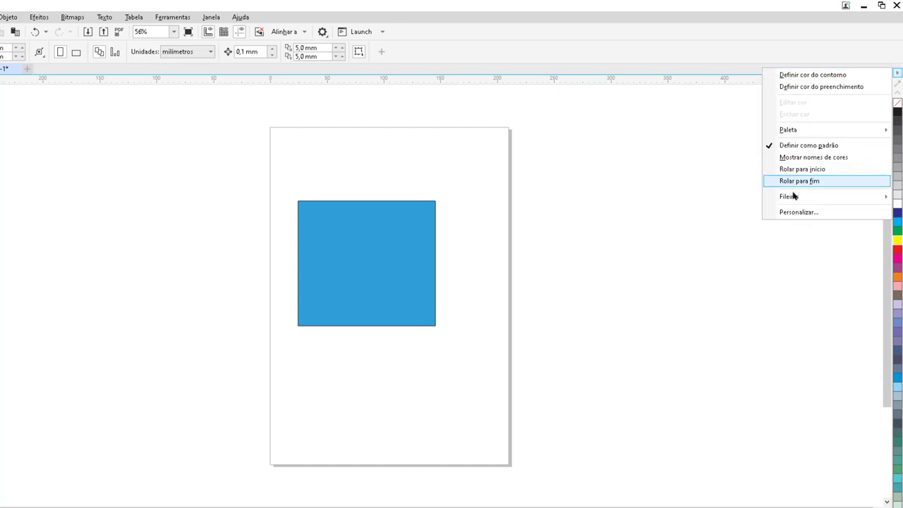
pyautogui.moveTo(791, 131)
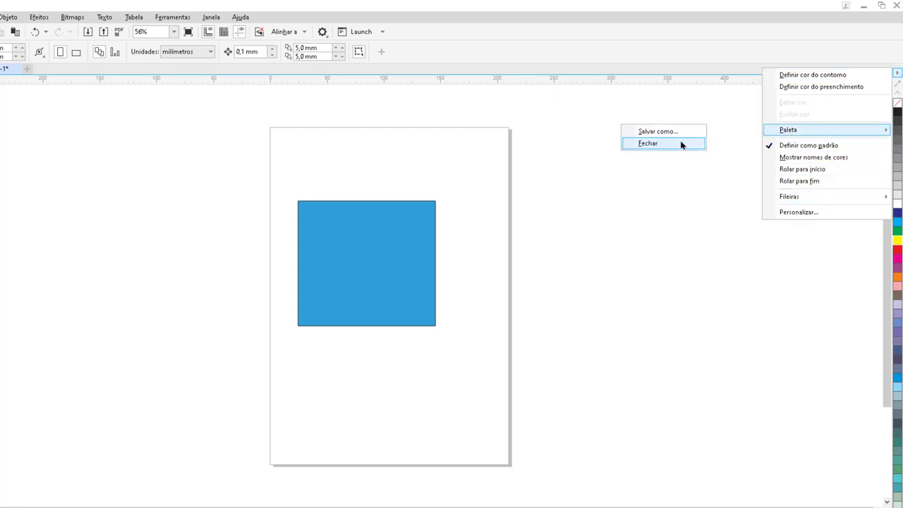
pyautogui.click(681, 145)
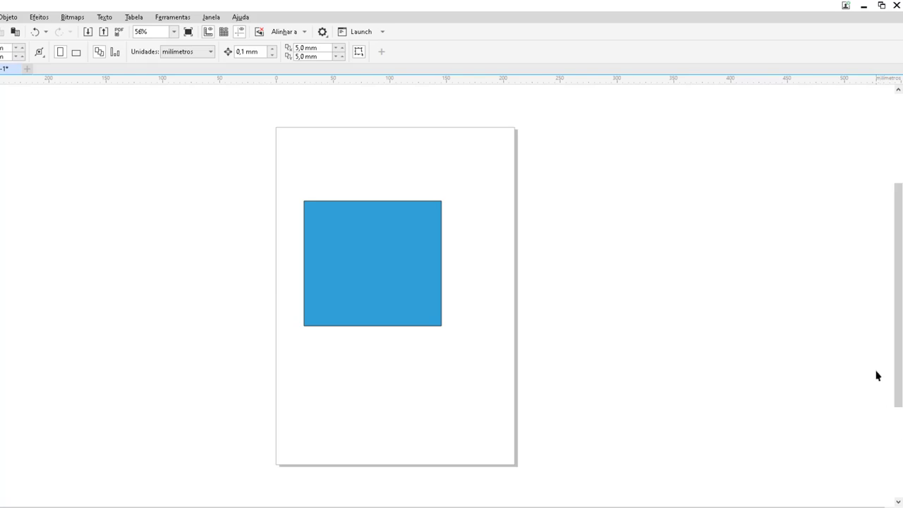
pyautogui.click(211, 18)
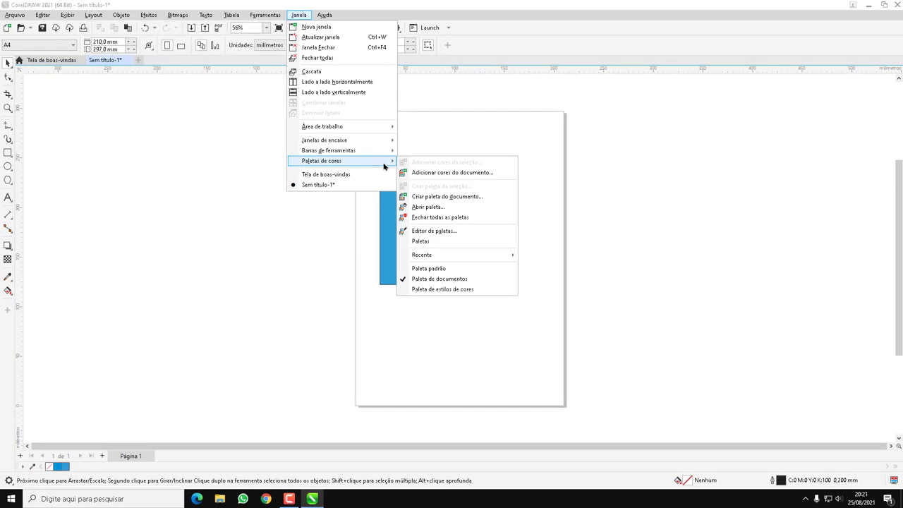
pyautogui.click(453, 244)
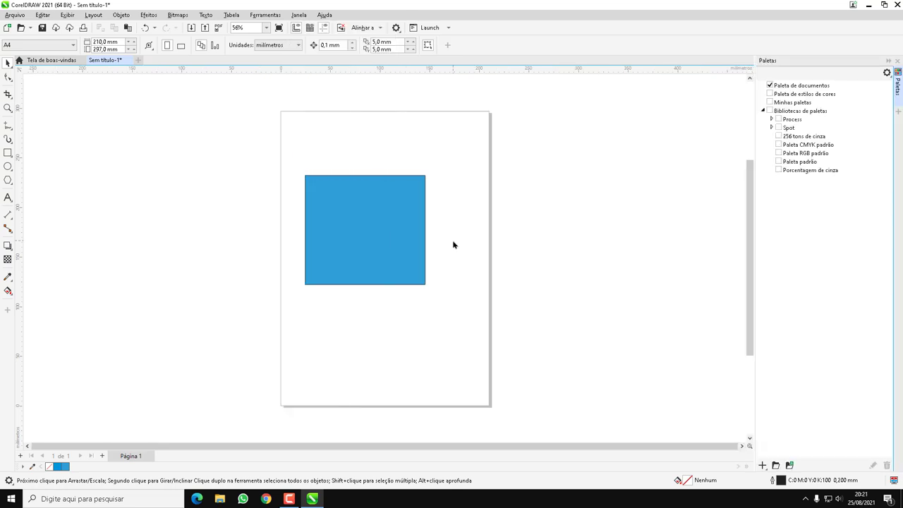